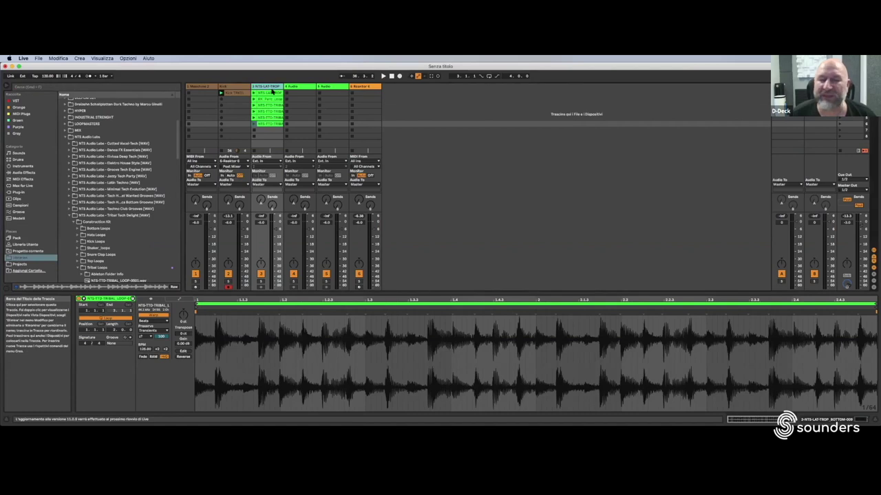
Add an Auto Filter after EQ Eight on the NTS-LAT-TROP track and lower its low-pass cutoff to about 700 Hz
{"action": "left_click", "coordinate": [267, 86]}
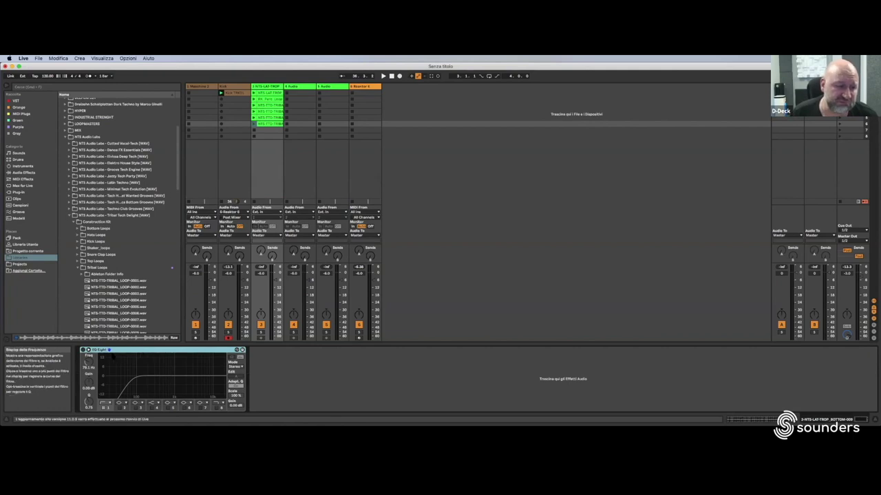
{"action": "left_click", "coordinate": [71, 215]}
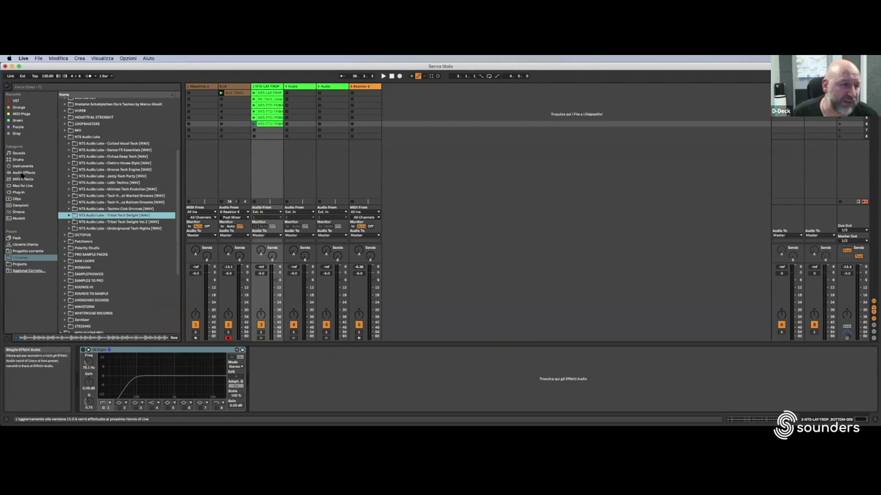
{"action": "left_click", "coordinate": [23, 173]}
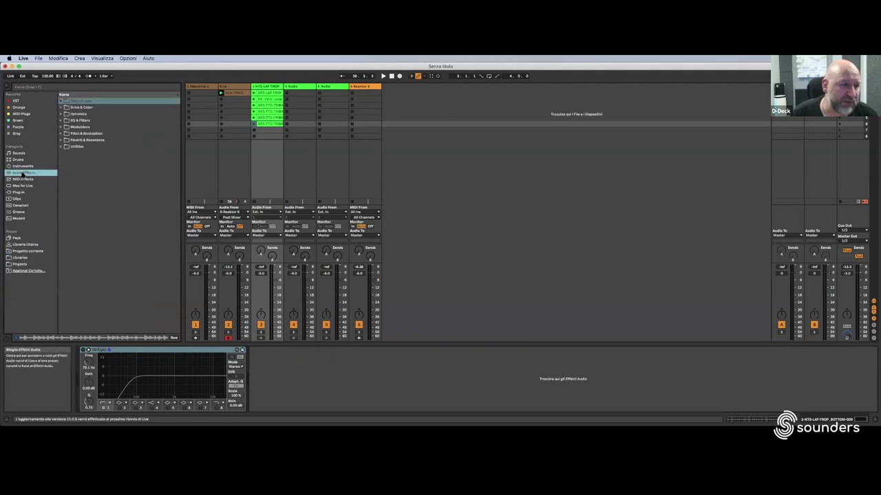
{"action": "left_click", "coordinate": [61, 120]}
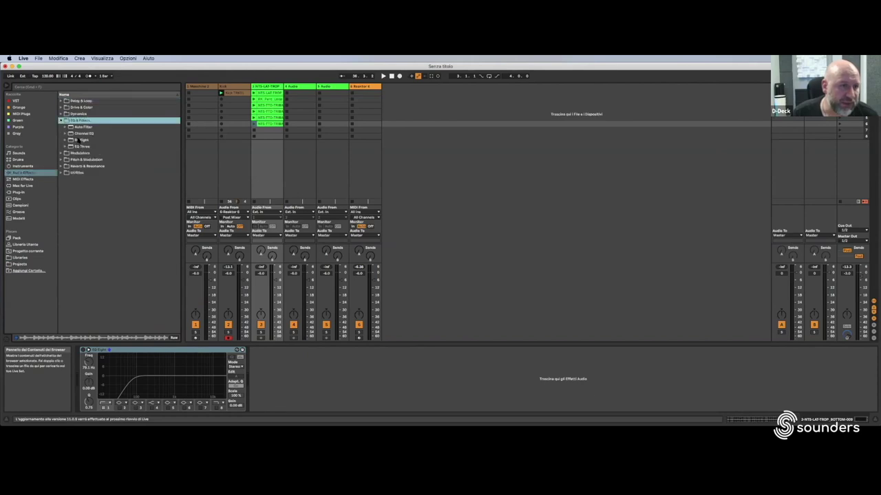
{"action": "left_click_drag", "start_coordinate": [79, 128], "coordinate": [272, 370]}
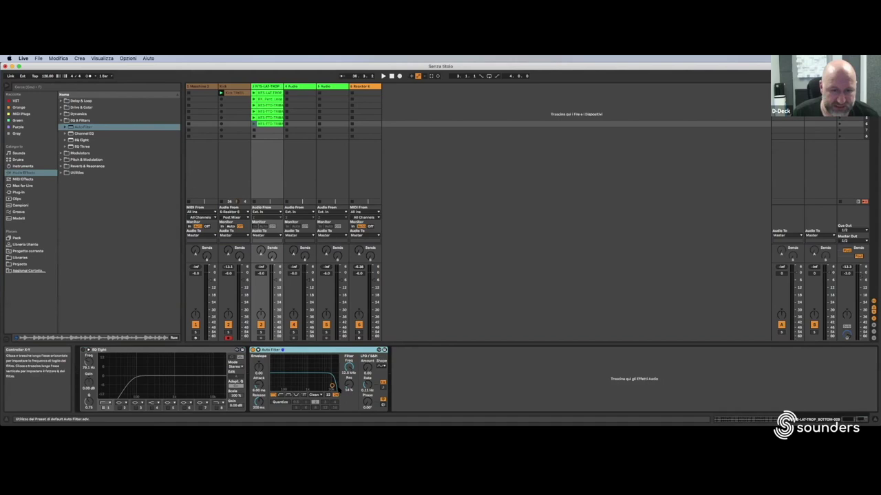
{"action": "left_click_drag", "start_coordinate": [332, 386], "coordinate": [311, 386]}
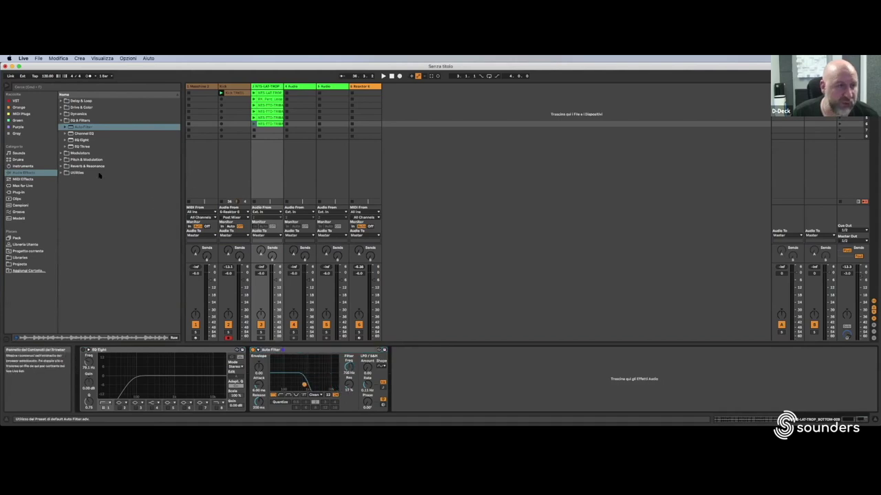
Add a Utility device after the Auto Filter and turn on its Mono option
{"action": "left_click", "coordinate": [62, 173]}
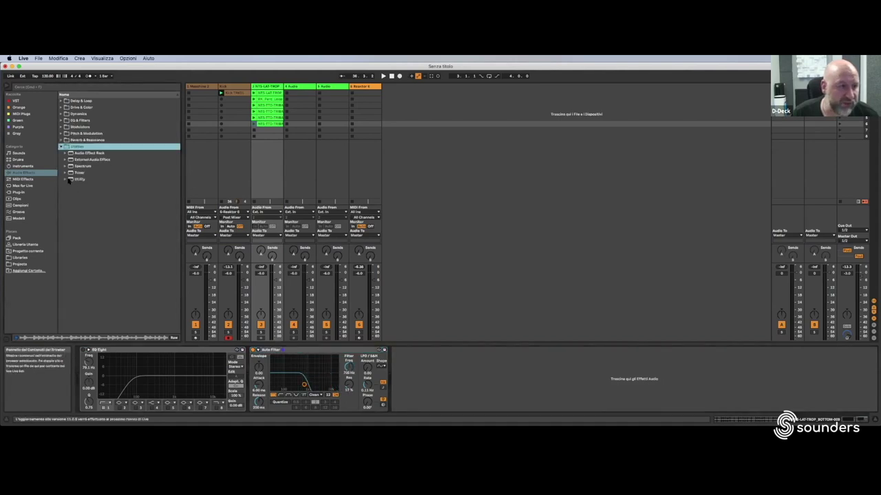
{"action": "left_click", "coordinate": [71, 179]}
{"action": "left_click_drag", "start_coordinate": [382, 345], "coordinate": [392, 352]}
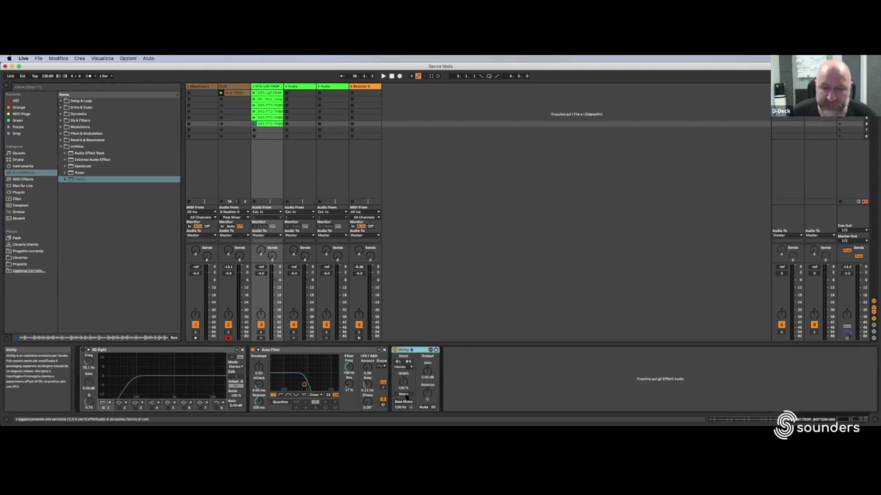
{"action": "left_click", "coordinate": [404, 395]}
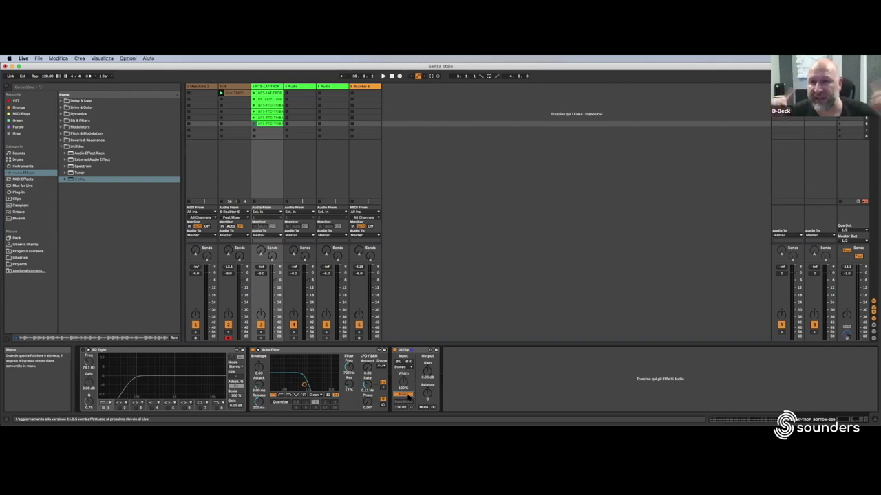
Mute the Kick track and listen to the first NTS-LAT-TROP clip through the track's device chain
{"action": "left_click", "coordinate": [228, 323]}
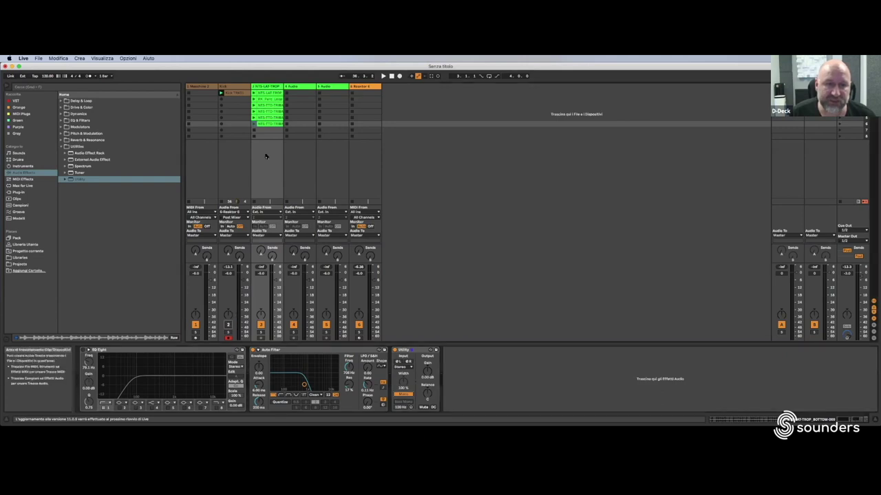
{"action": "left_click", "coordinate": [253, 93]}
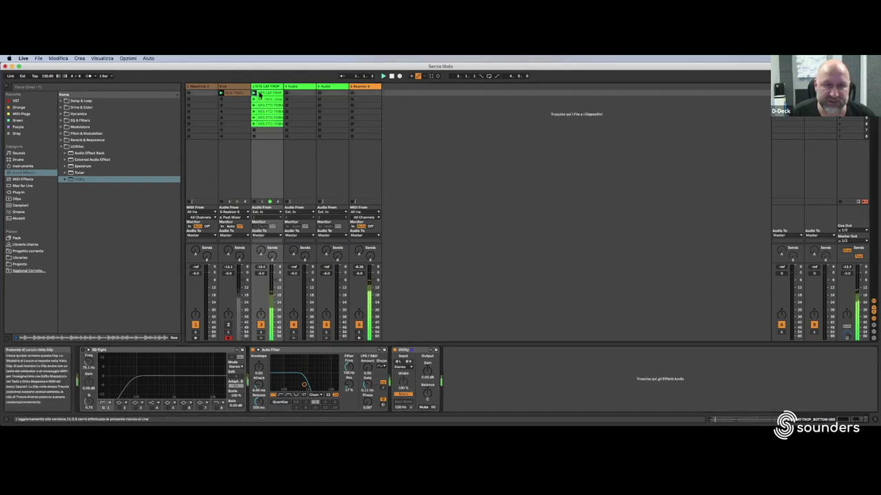
{"action": "double_click", "coordinate": [266, 93]}
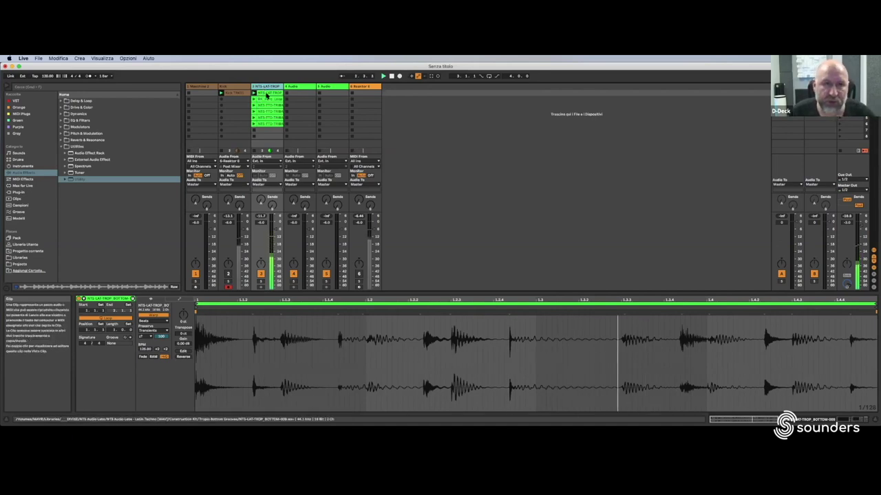
{"action": "left_click", "coordinate": [268, 86]}
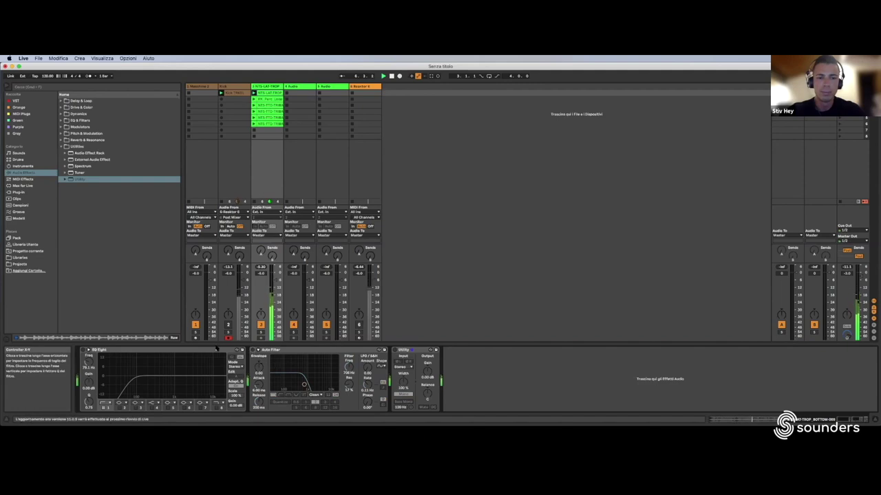
Shorten the first NTS-LAT-TROP clip's loop to one beat and shift it to start around 1.1.3
{"action": "double_click", "coordinate": [268, 93]}
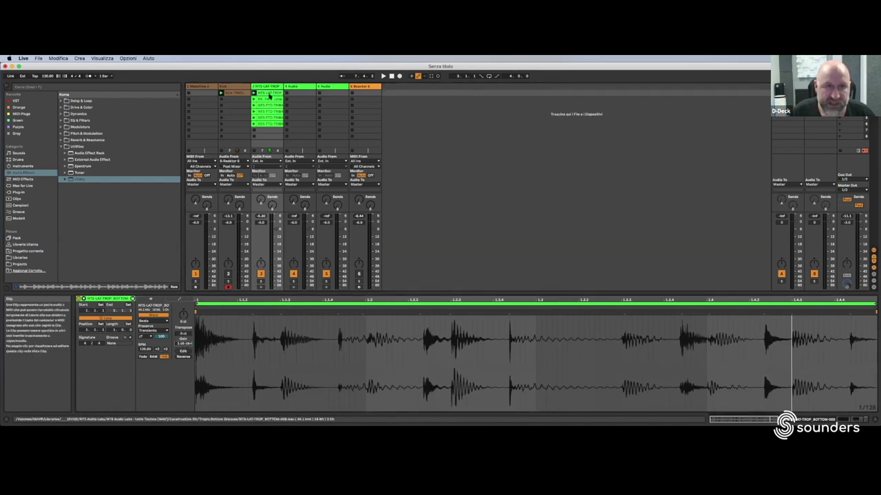
{"action": "left_click_drag", "start_coordinate": [872, 302], "coordinate": [365, 324]}
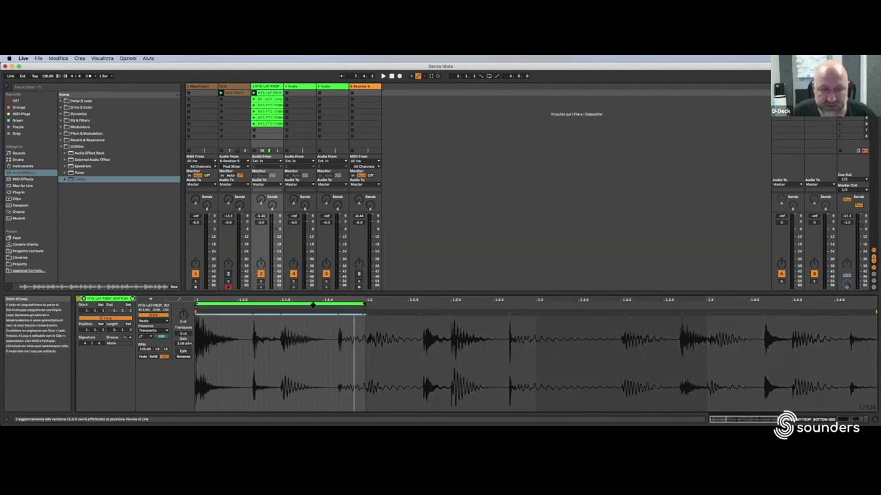
{"action": "left_click_drag", "start_coordinate": [312, 304], "coordinate": [367, 310]}
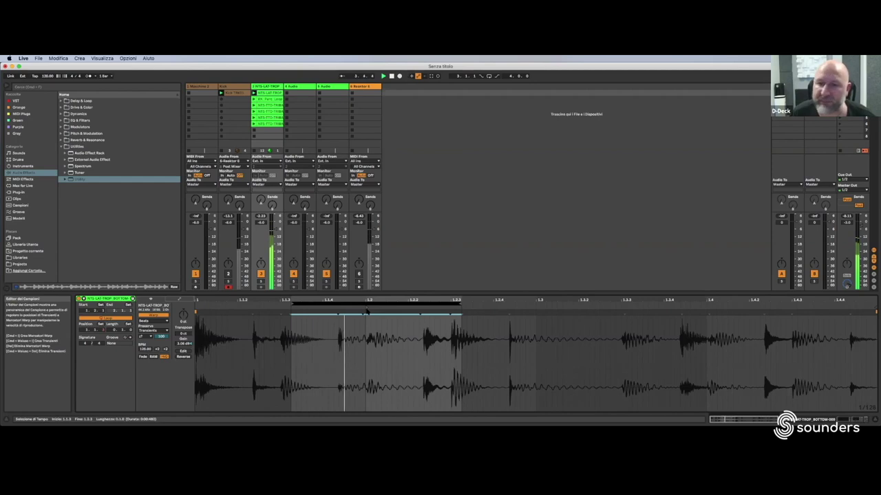
{"action": "left_click", "coordinate": [266, 93]}
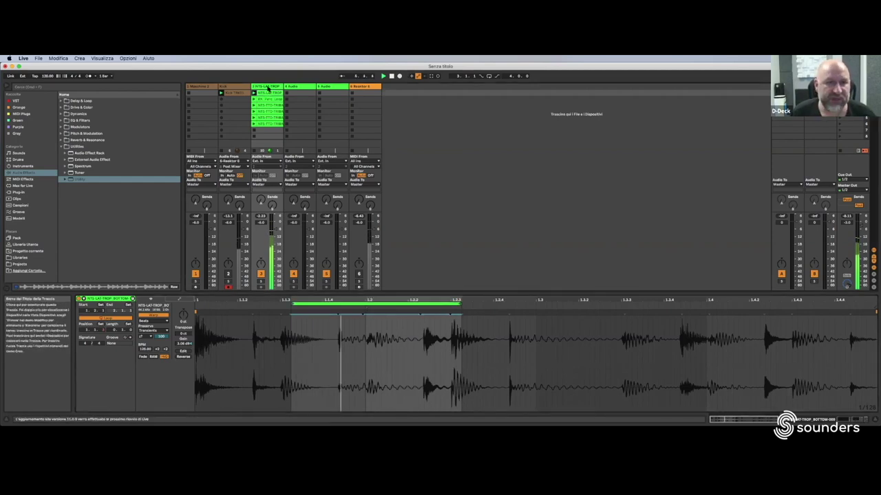
Transpose the looped NTS-LAT-TROP clip well below its original pitch to turn it into a bass sound
{"action": "left_click", "coordinate": [265, 86]}
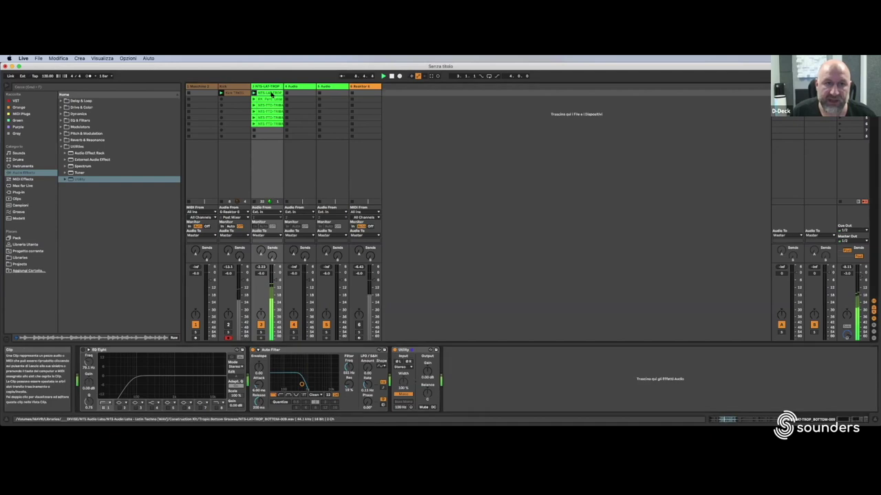
{"action": "key", "text": "shift+Tab"}
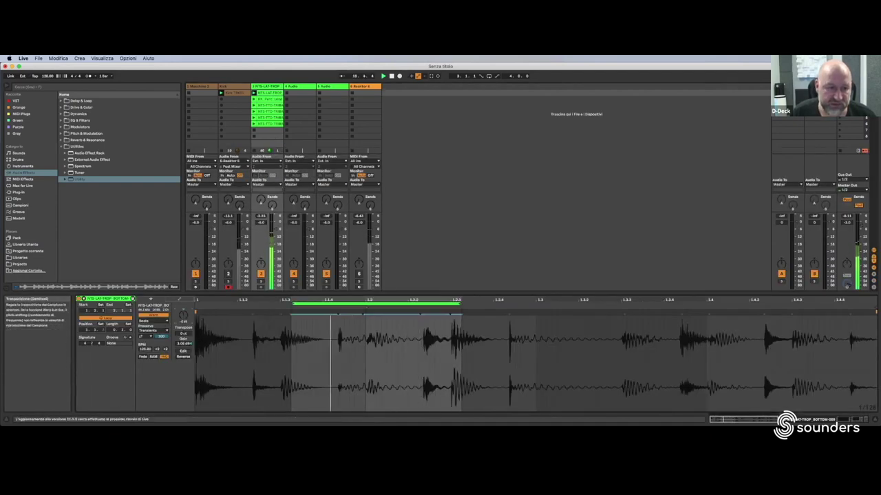
{"action": "mouse_move", "coordinate": [183, 315]}
{"action": "left_mouse_down"}
{"action": "mouse_move", "coordinate": [183, 338]}
{"action": "mouse_move", "coordinate": [183, 323]}
{"action": "left_mouse_up"}
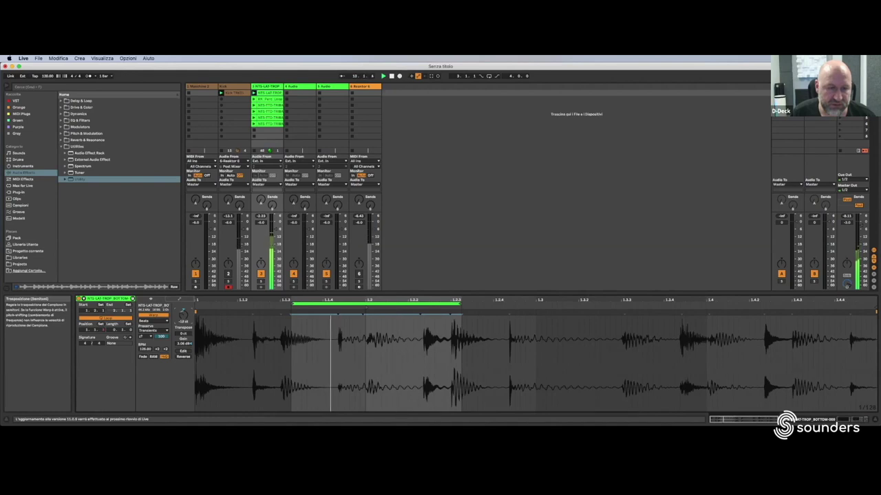
Lower the Auto Filter cutoff to about 360 Hz and rebalance the NTS-LAT-TROP track's volume with the Kick track unmuted
{"action": "double_click", "coordinate": [267, 86]}
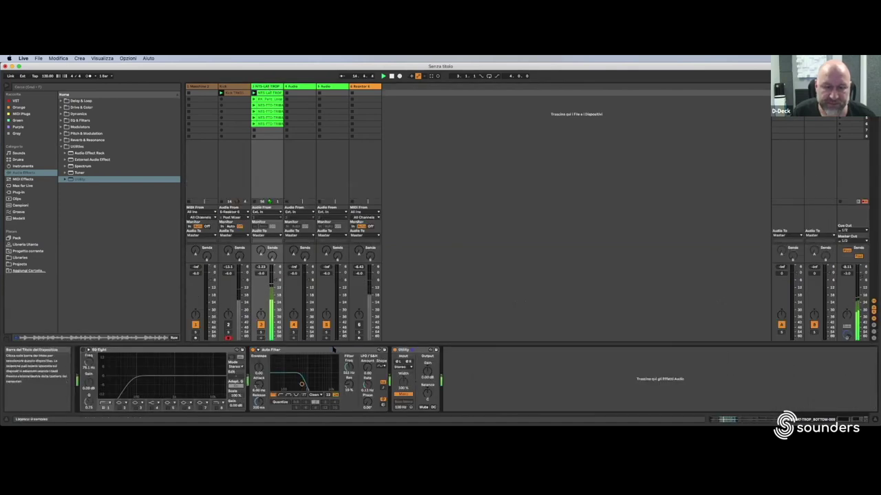
{"action": "left_click_drag", "start_coordinate": [301, 384], "coordinate": [300, 385]}
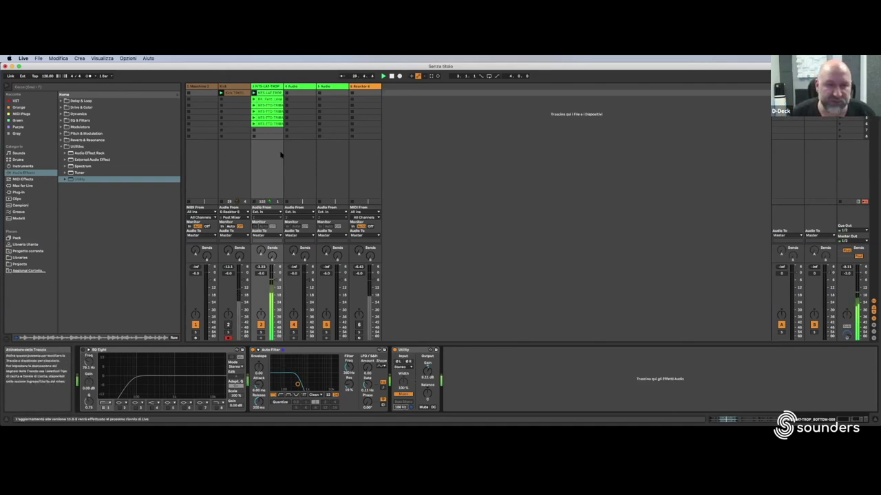
{"action": "left_click_drag", "start_coordinate": [274, 282], "coordinate": [272, 275]}
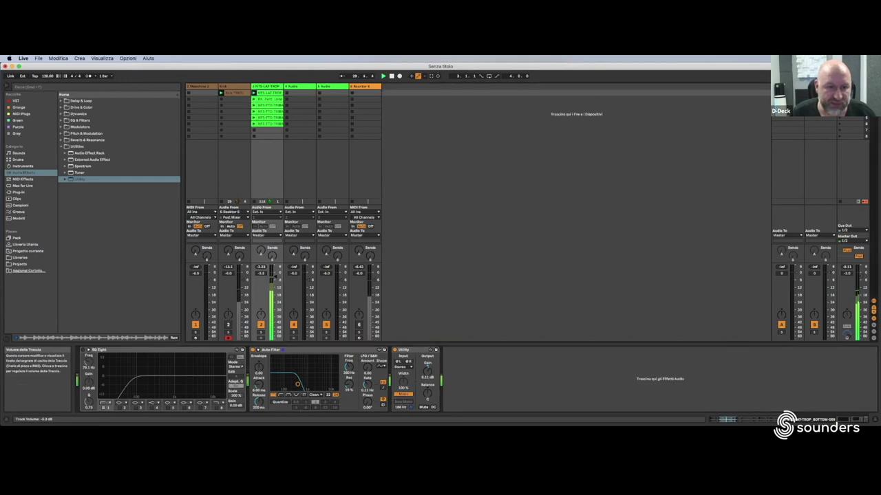
{"action": "left_click", "coordinate": [227, 324]}
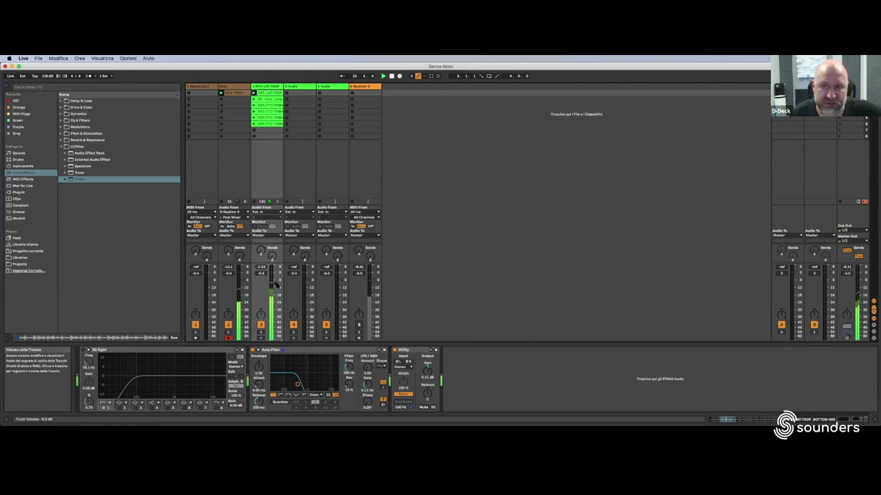
Fine-tune the transposition of the looped NTS-LAT-TROP clip while it plays with the kick
{"action": "double_click", "coordinate": [267, 92]}
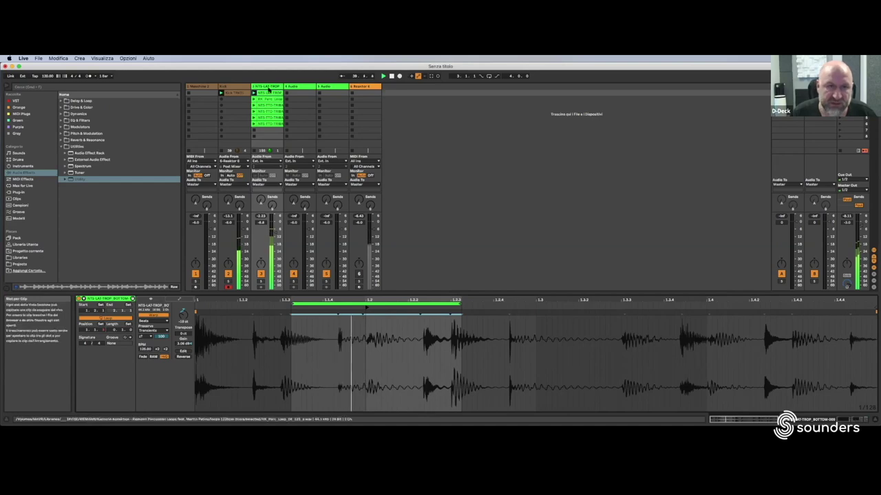
{"action": "key", "text": "shift+Tab"}
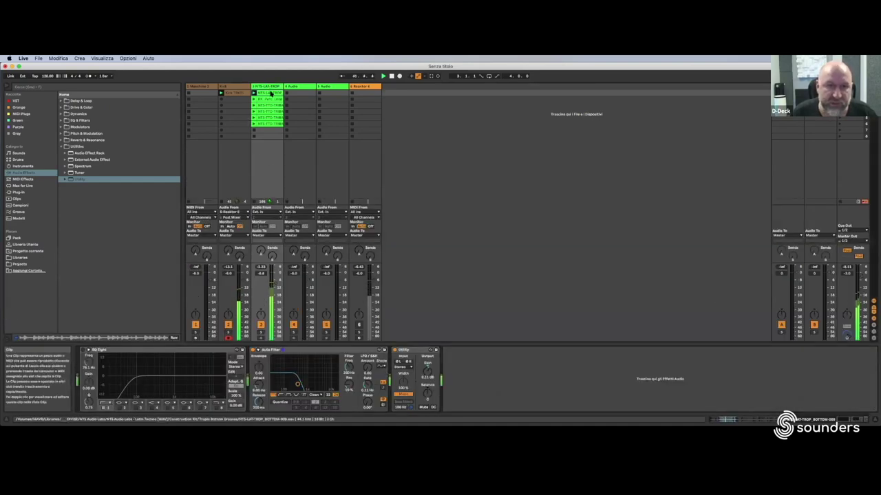
{"action": "key", "text": "shift+Tab"}
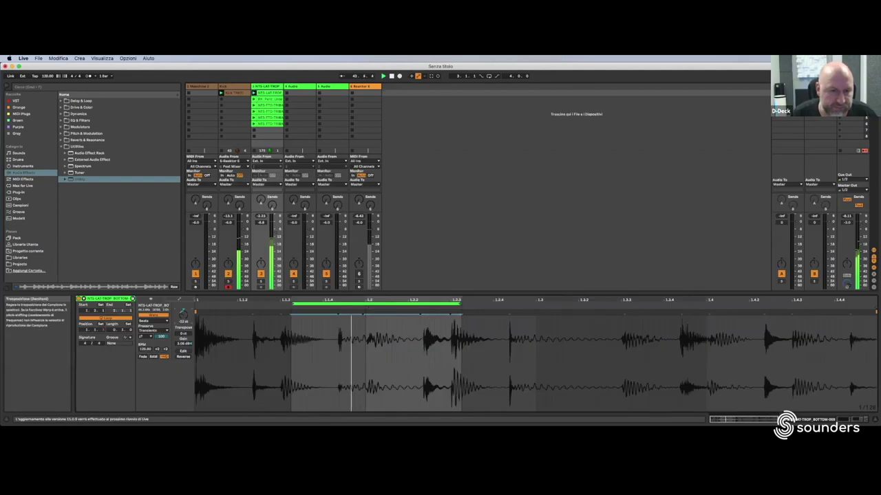
{"action": "left_click_drag", "start_coordinate": [183, 317], "coordinate": [183, 312]}
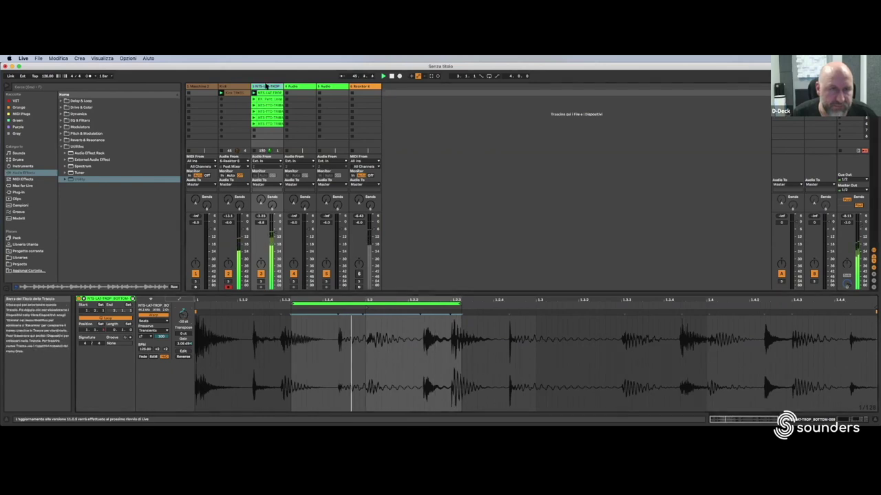
Resume playback and select EQ Eight, Auto Filter and Utility together in the track's device chain
{"action": "key", "text": "shift+Tab"}
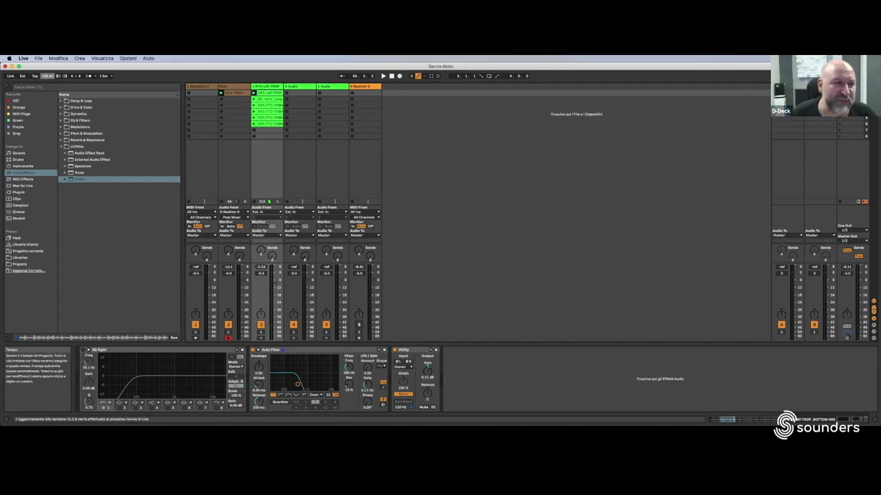
{"action": "key", "text": "space"}
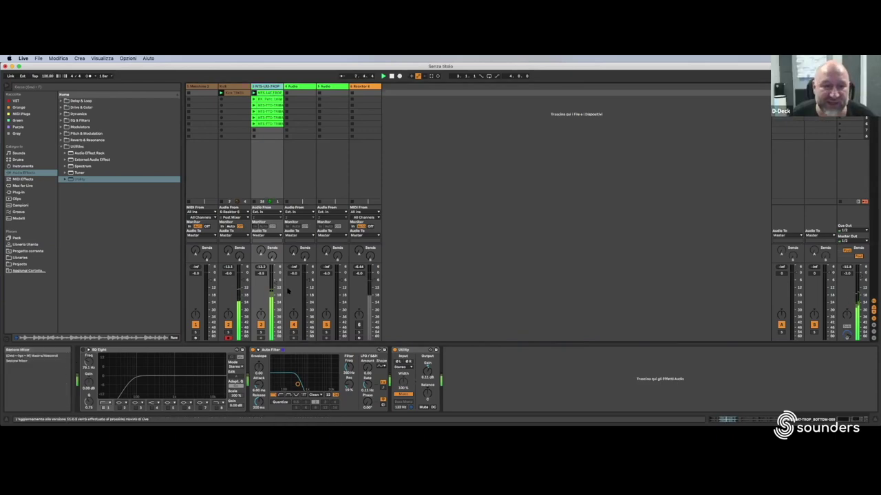
{"action": "left_click", "coordinate": [417, 352], "text": "shift"}
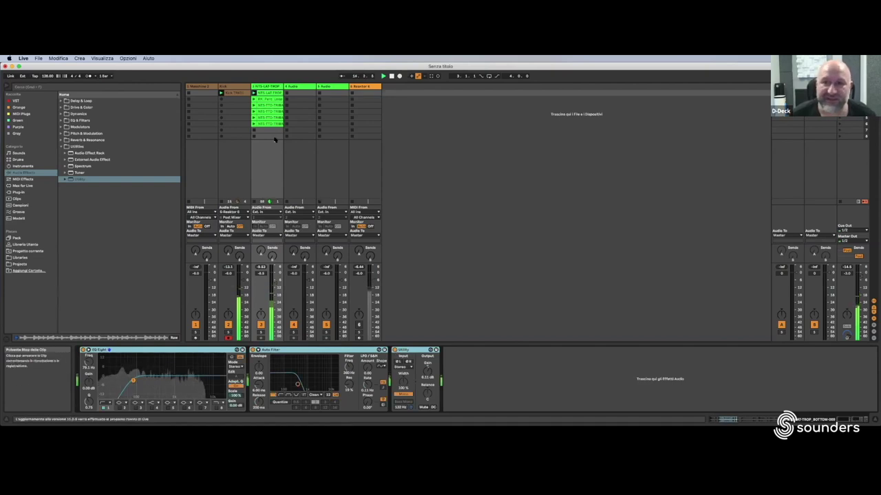
Launch the RK_Perc_Loop clip in the second slot and restrict its loop to the beat from 1.2 to 1.3
{"action": "left_click", "coordinate": [255, 100]}
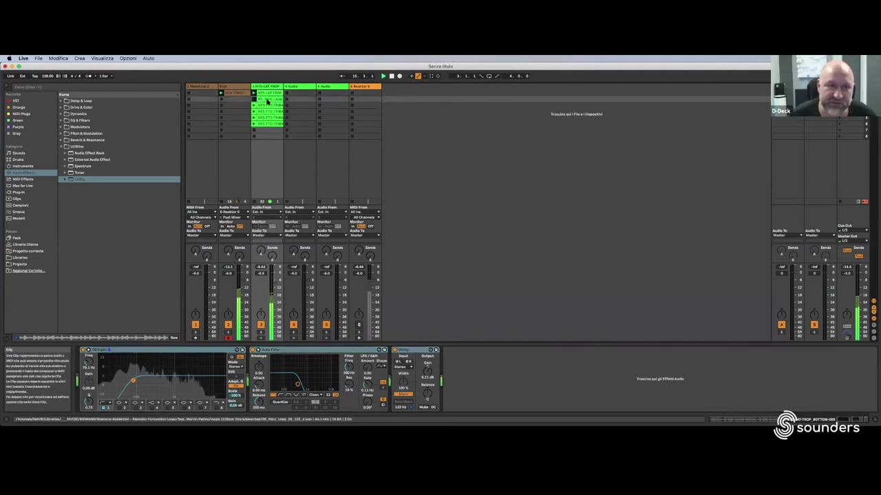
{"action": "double_click", "coordinate": [267, 101]}
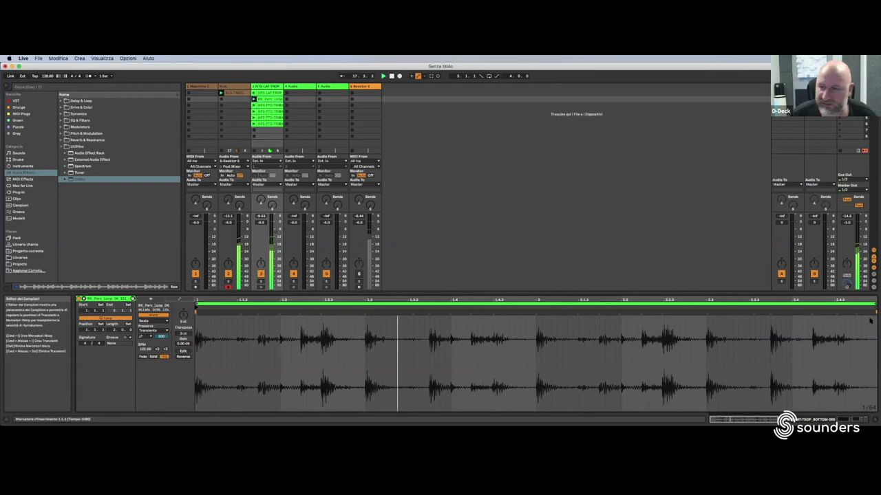
{"action": "left_click_drag", "start_coordinate": [872, 304], "coordinate": [367, 342]}
{"action": "left_click_drag", "start_coordinate": [198, 304], "coordinate": [294, 309]}
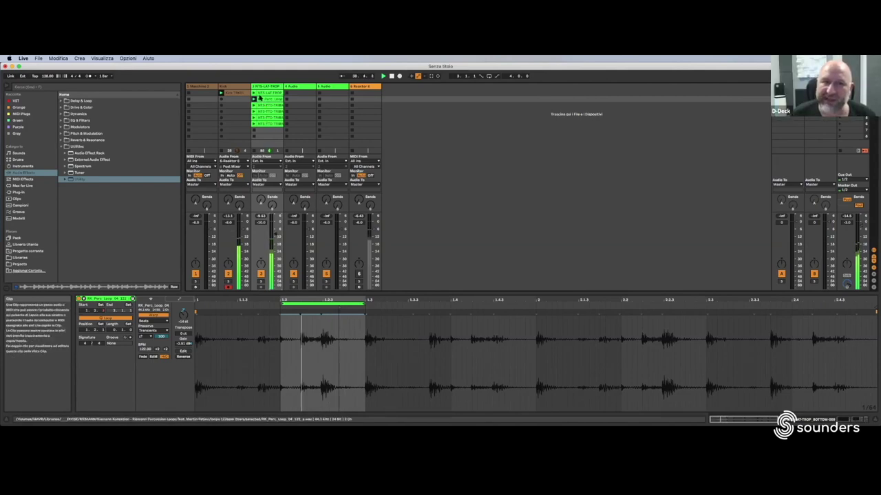
Compare the bass clips by launching the first, second and third clips of the NTS-LAT-TROP track in turn
{"action": "left_click", "coordinate": [253, 94]}
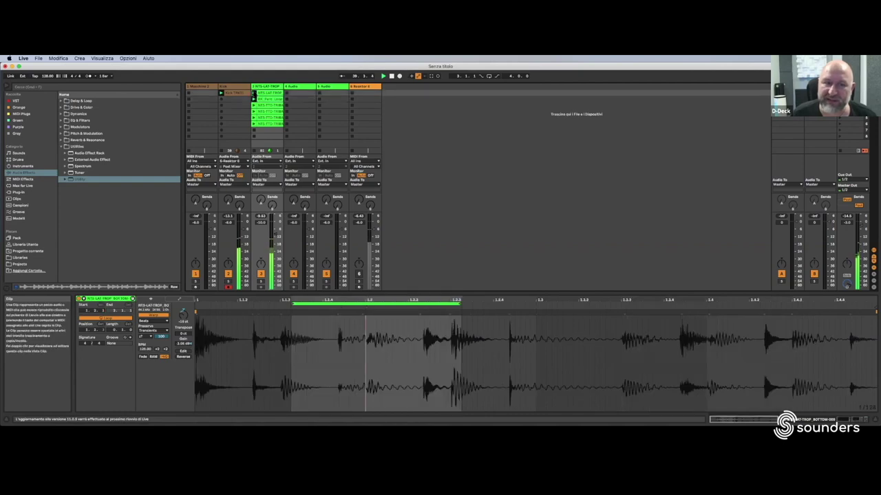
{"action": "left_click", "coordinate": [254, 100]}
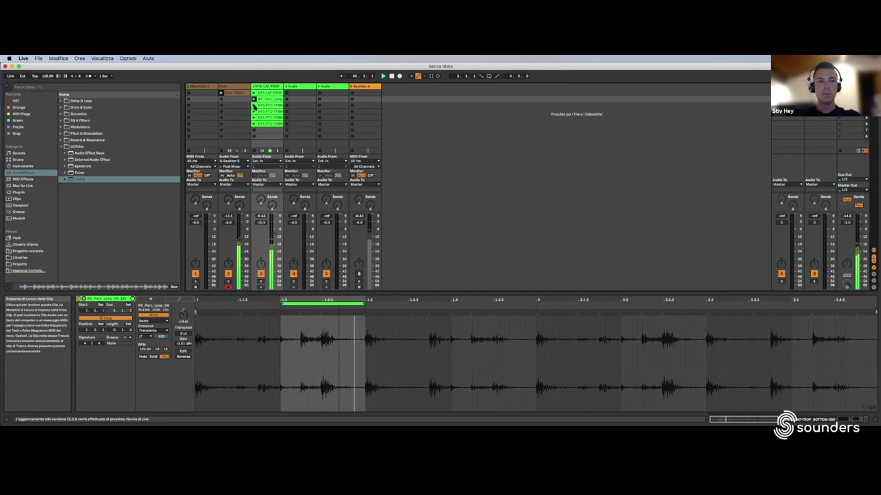
{"action": "left_click", "coordinate": [253, 103]}
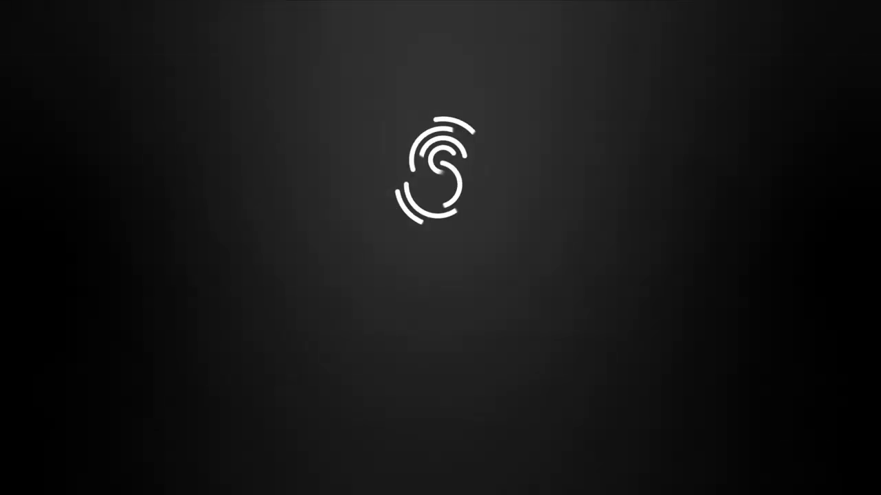